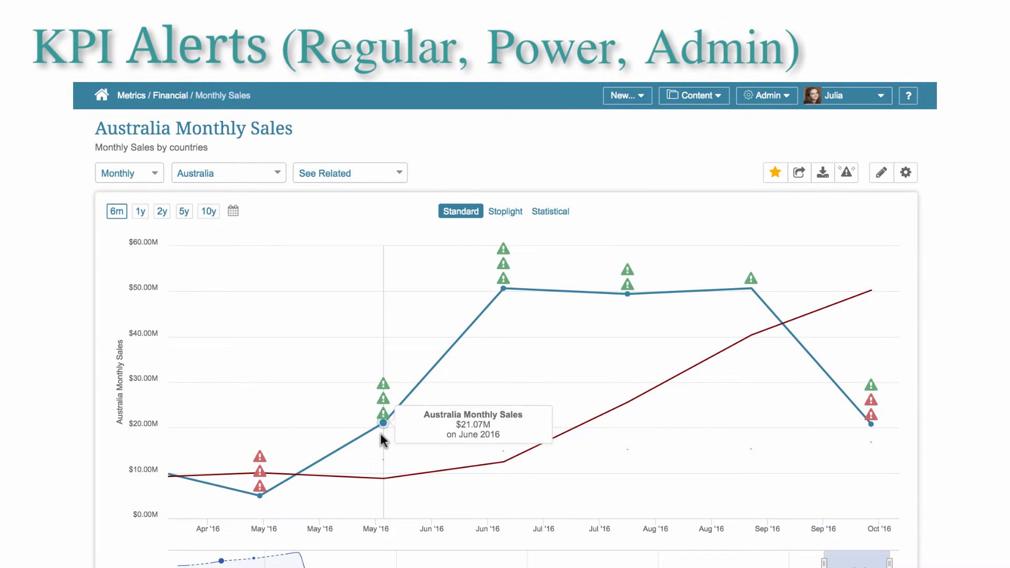
- Examine the alert markers on the Australia Monthly Sales chart and the alert rules set for Monthly Sales
mouse_move(514, 302)
mouse_move(636, 299)
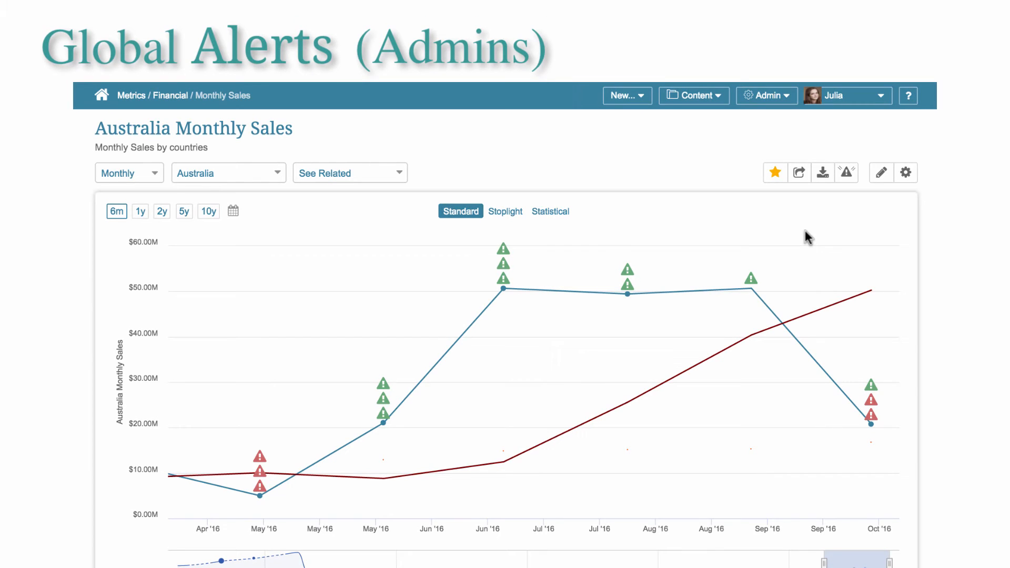
left_click(847, 174)
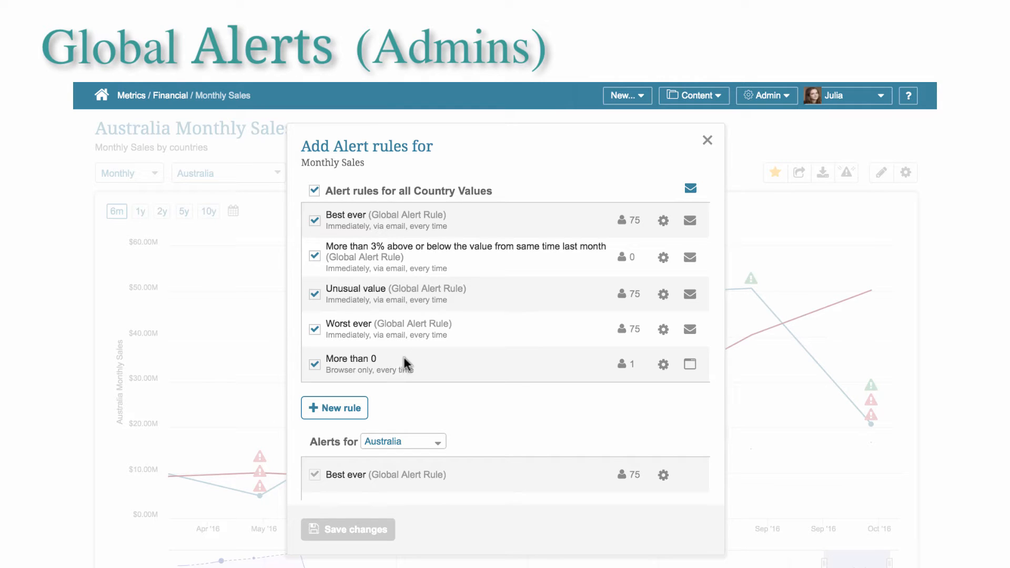
left_click(707, 140)
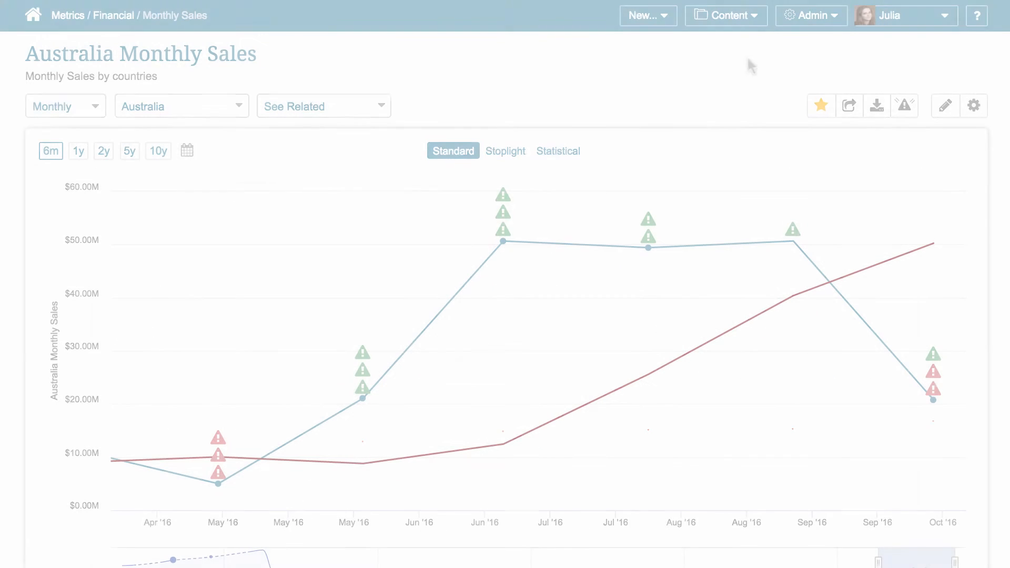
- Open the list of global alert rules and start a new global alert rule
left_click(754, 17)
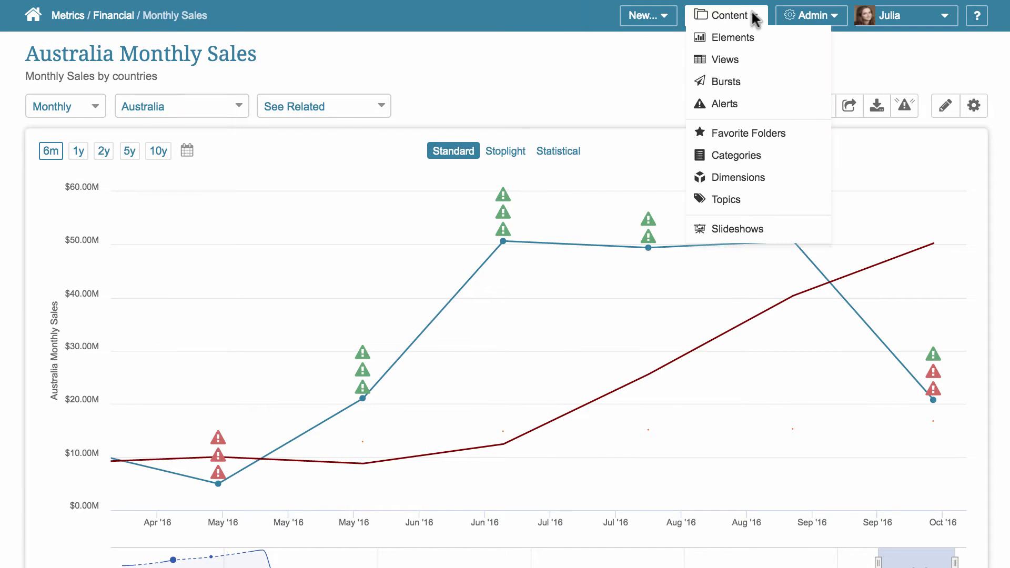
left_click(743, 101)
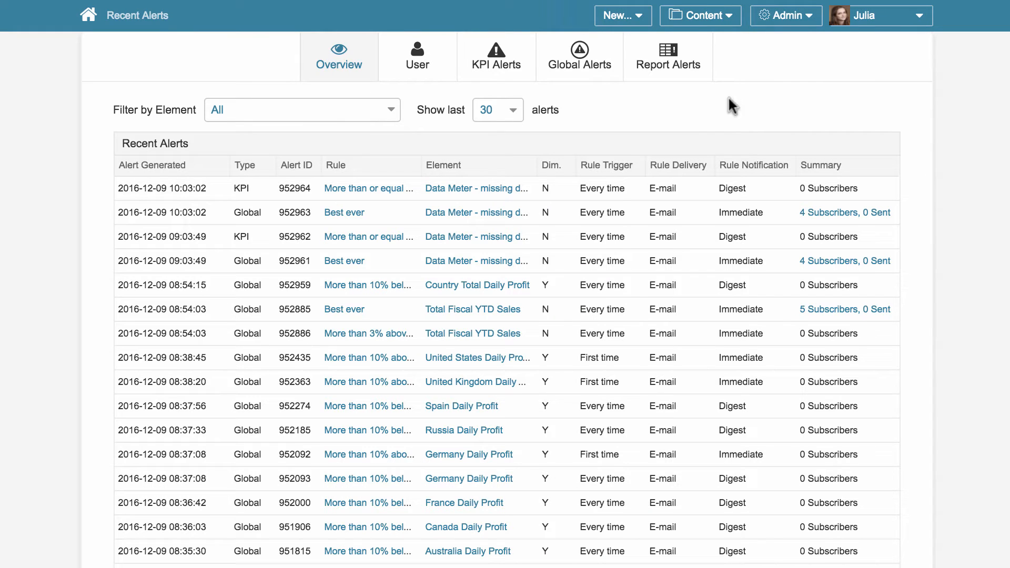
left_click(587, 66)
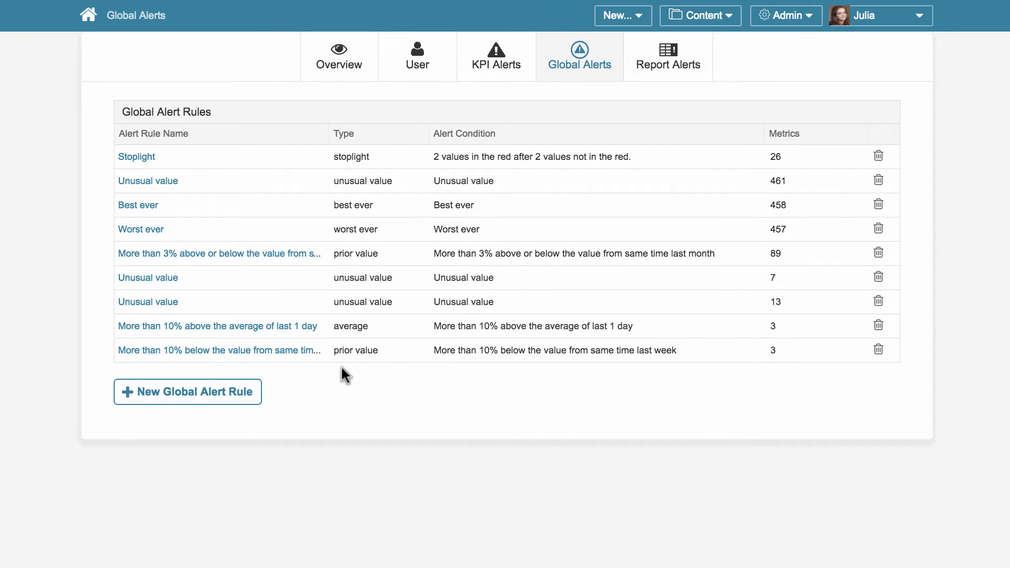
left_click(253, 399)
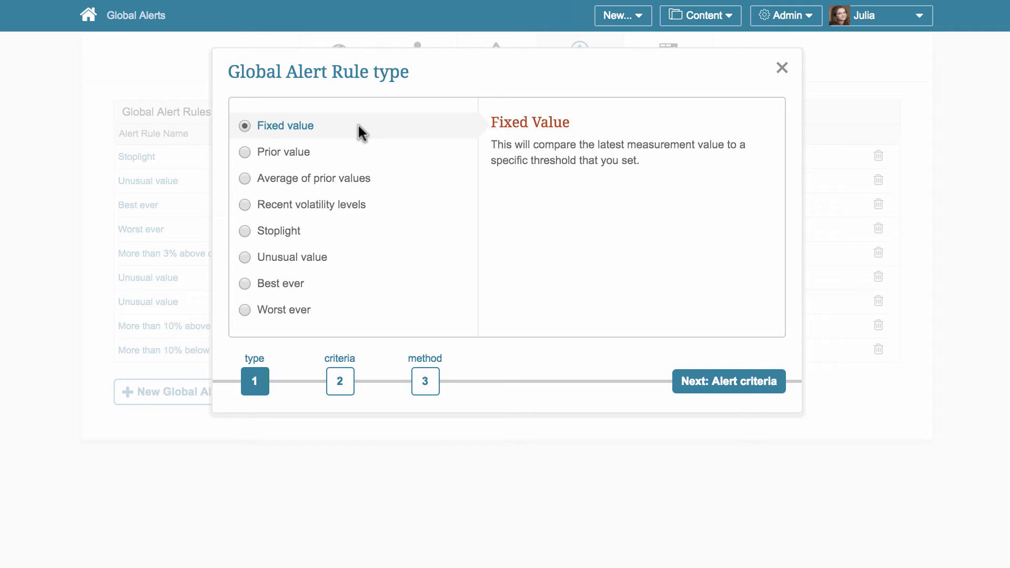
- Look through the descriptions of the available rule types from Prior value to Worst ever, including the Stoplight criteria
left_click(343, 153)
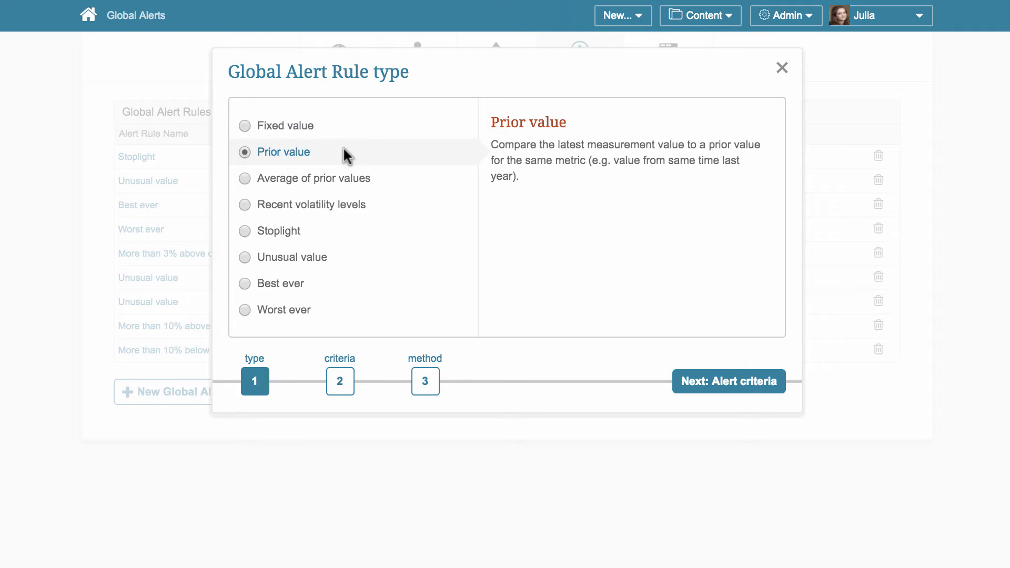
left_click(376, 182)
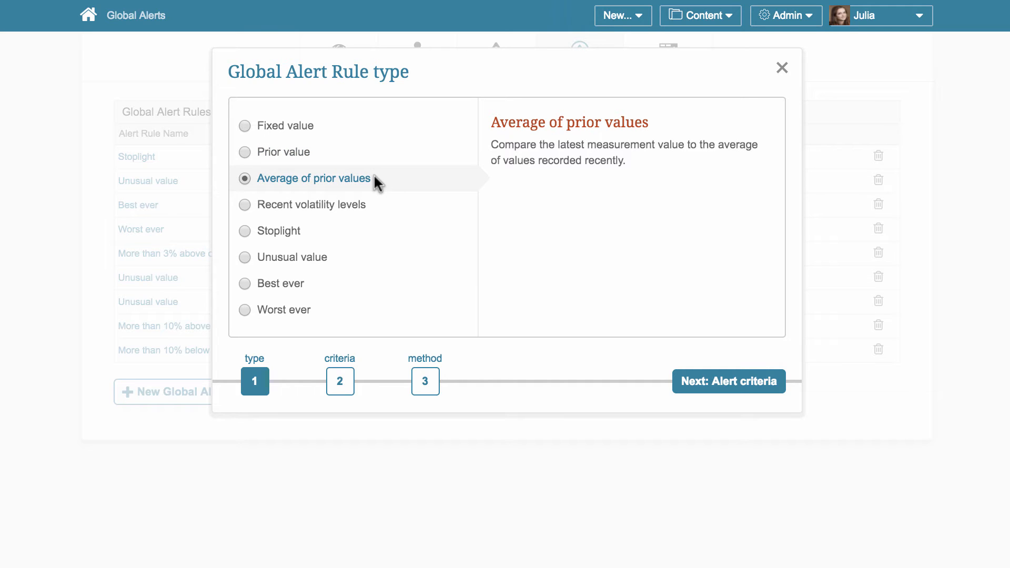
left_click(375, 206)
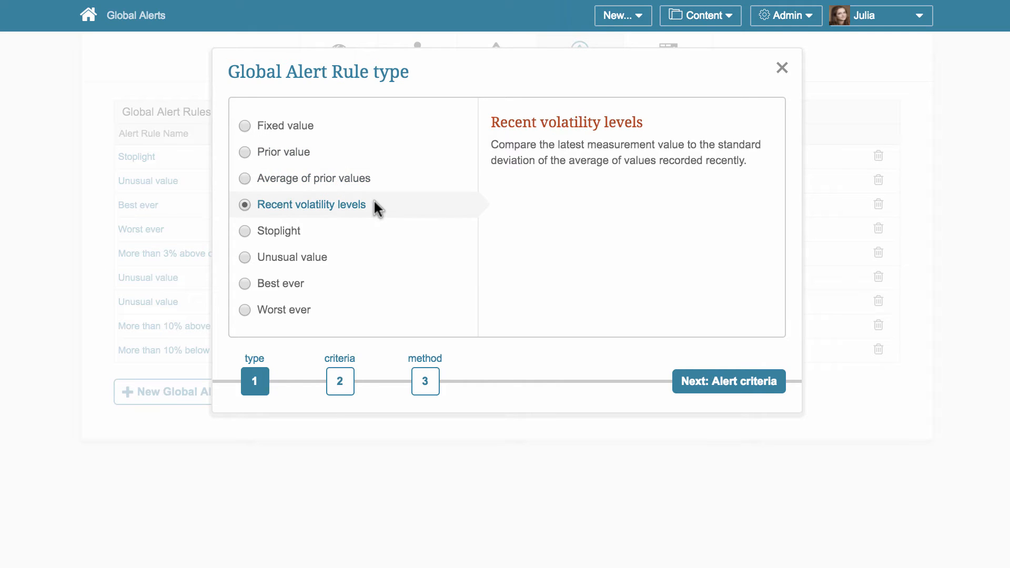
left_click(367, 241)
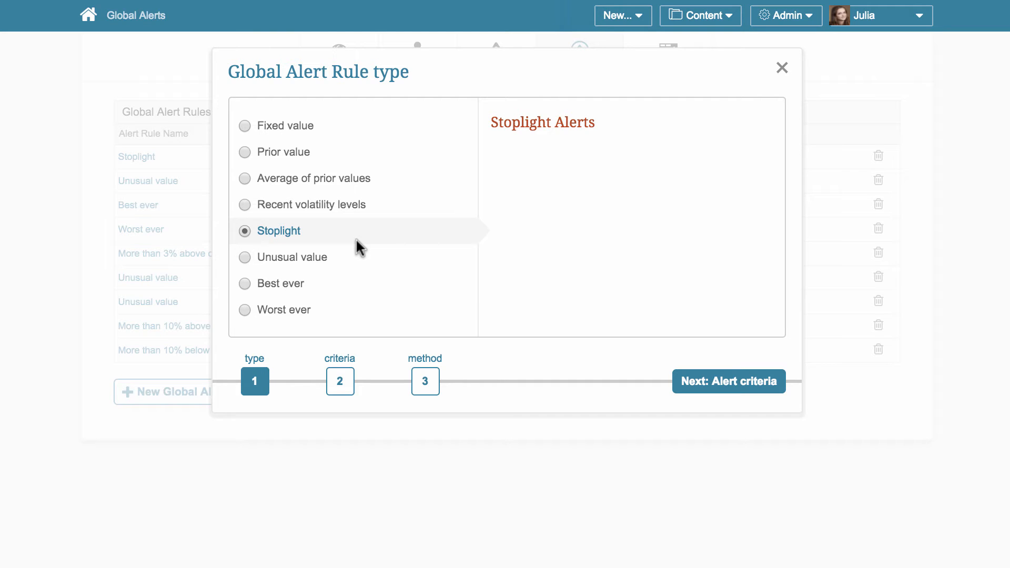
left_click(333, 390)
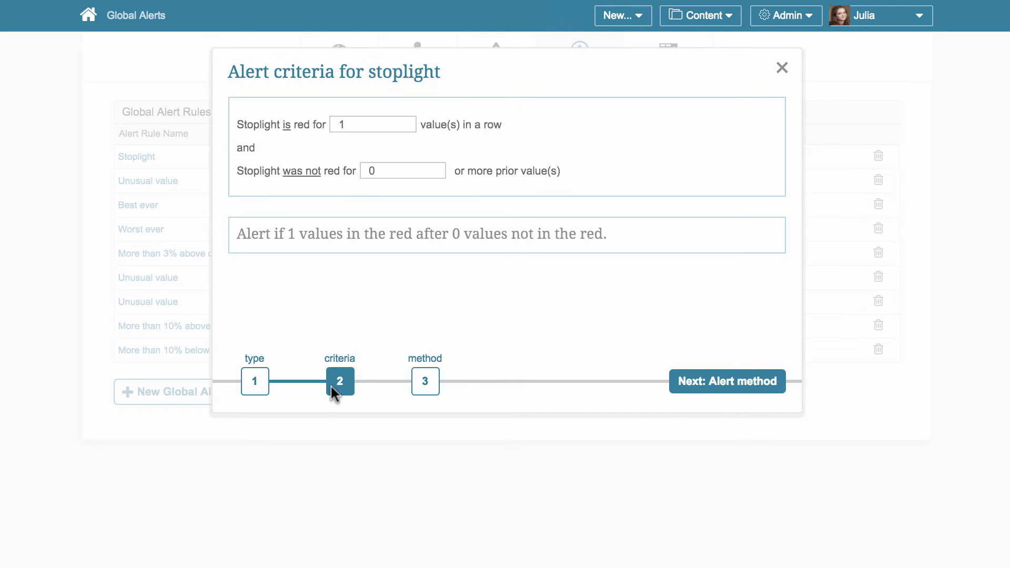
left_click(256, 384)
left_click(331, 259)
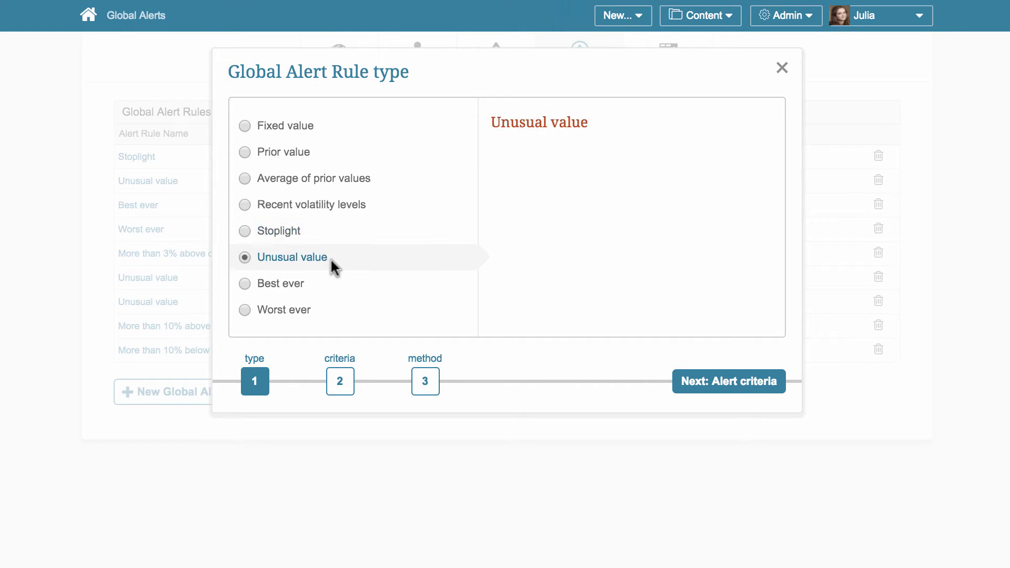
left_click(315, 285)
left_click(303, 302)
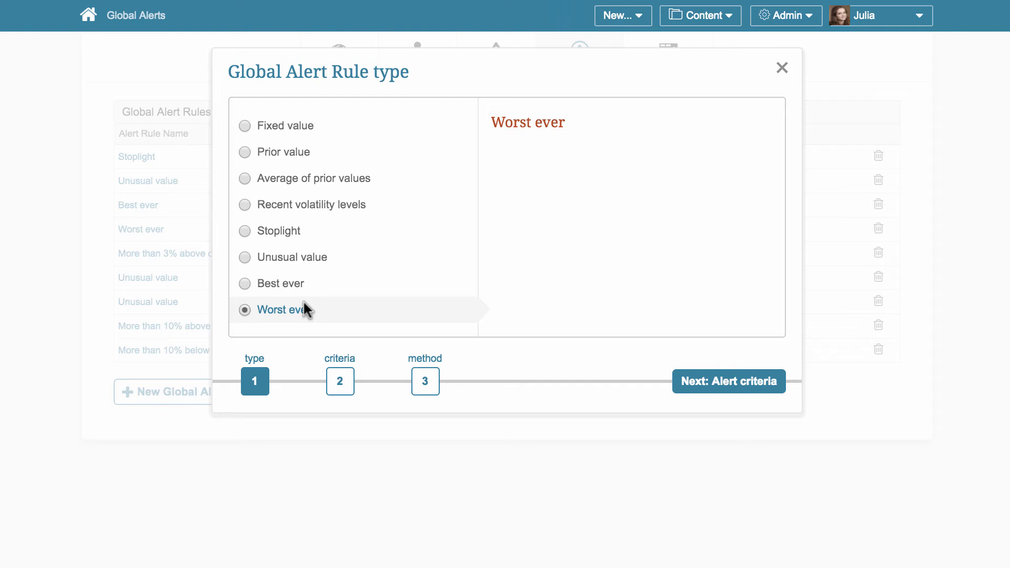
- Choose the Prior value rule type and set its criteria to more than 10% below the value from same time last week
left_click(315, 153)
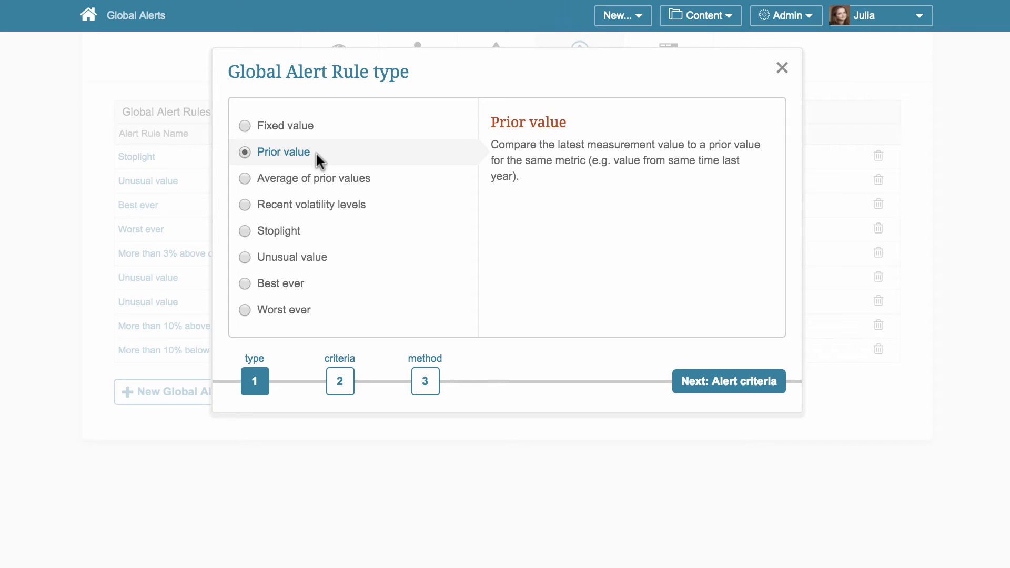
left_click(338, 381)
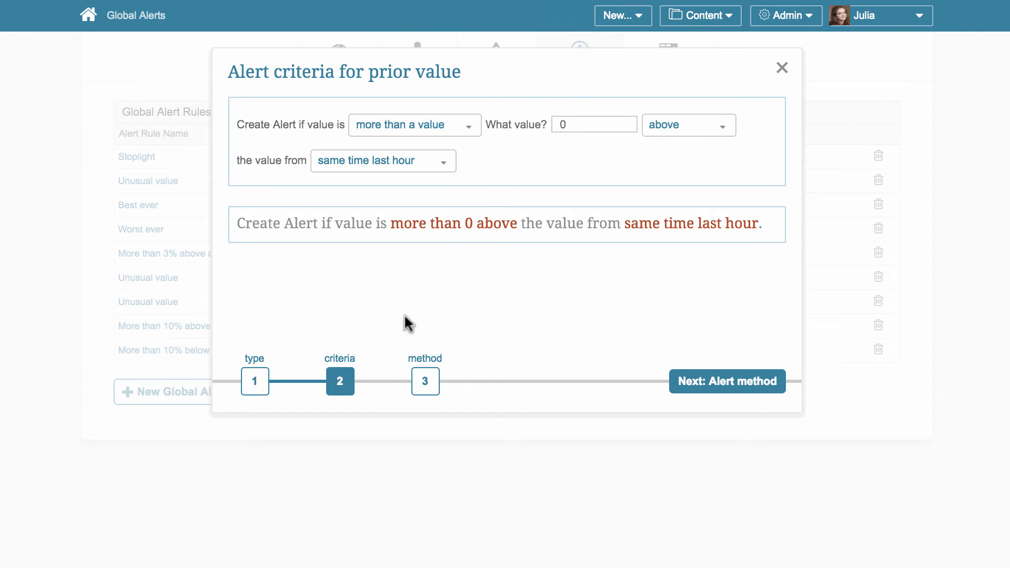
left_click(467, 128)
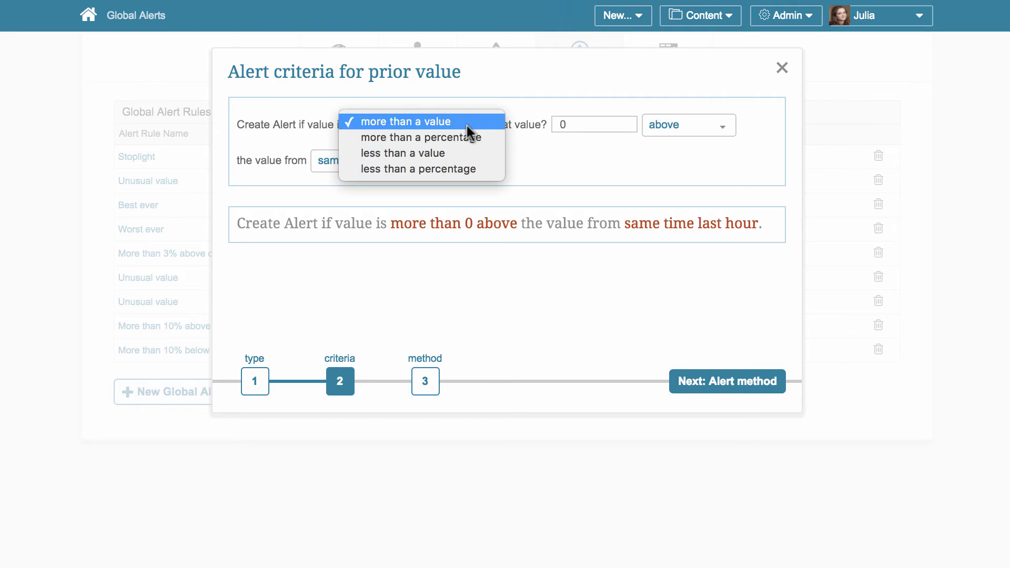
left_click(466, 136)
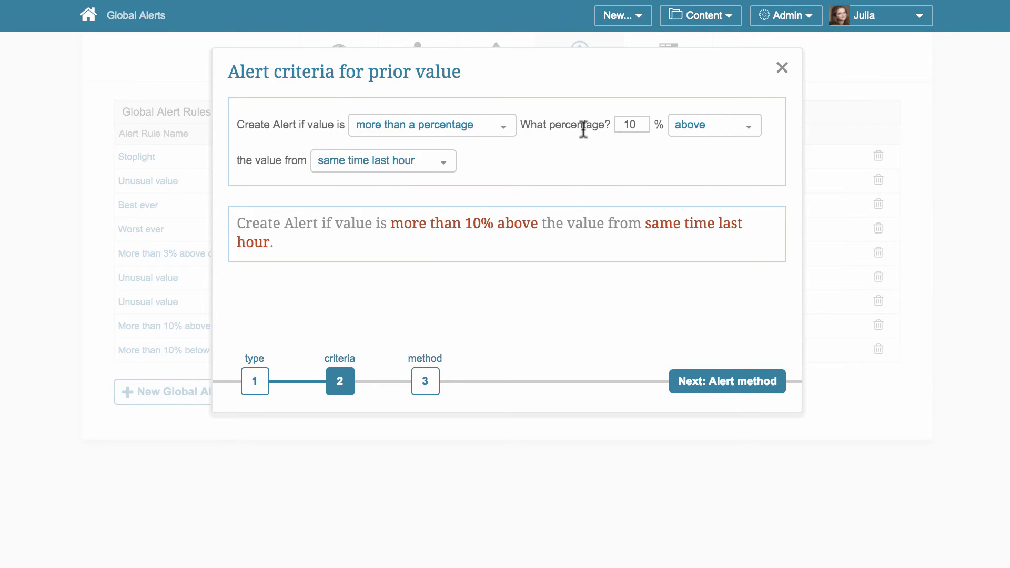
left_click(712, 138)
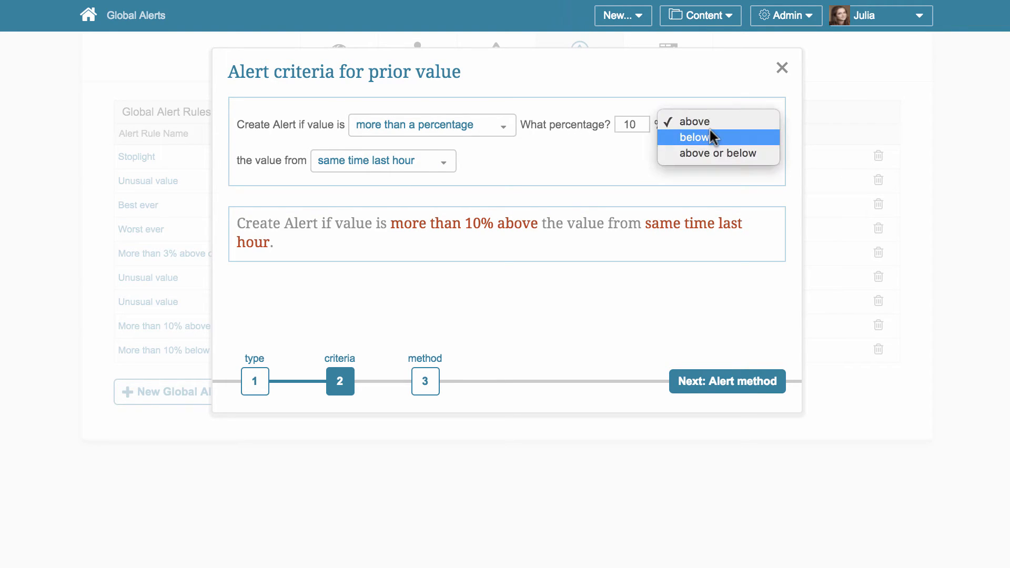
left_click(712, 136)
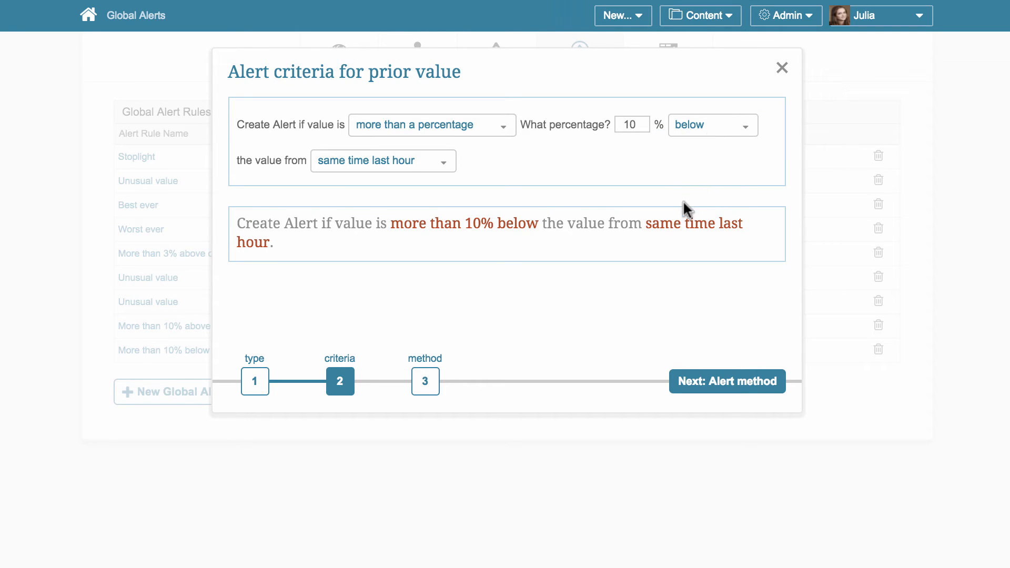
left_click(436, 167)
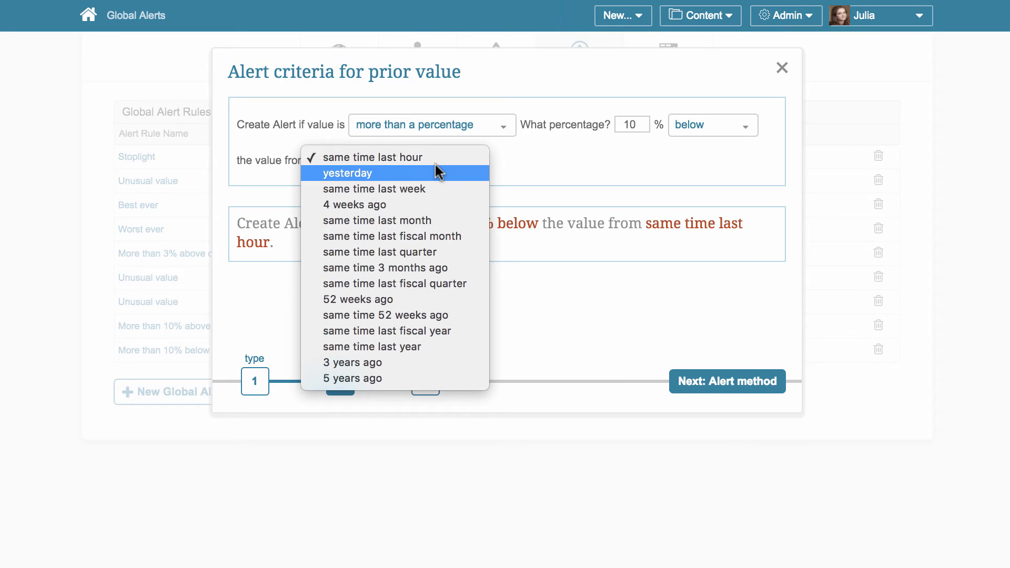
left_click(435, 184)
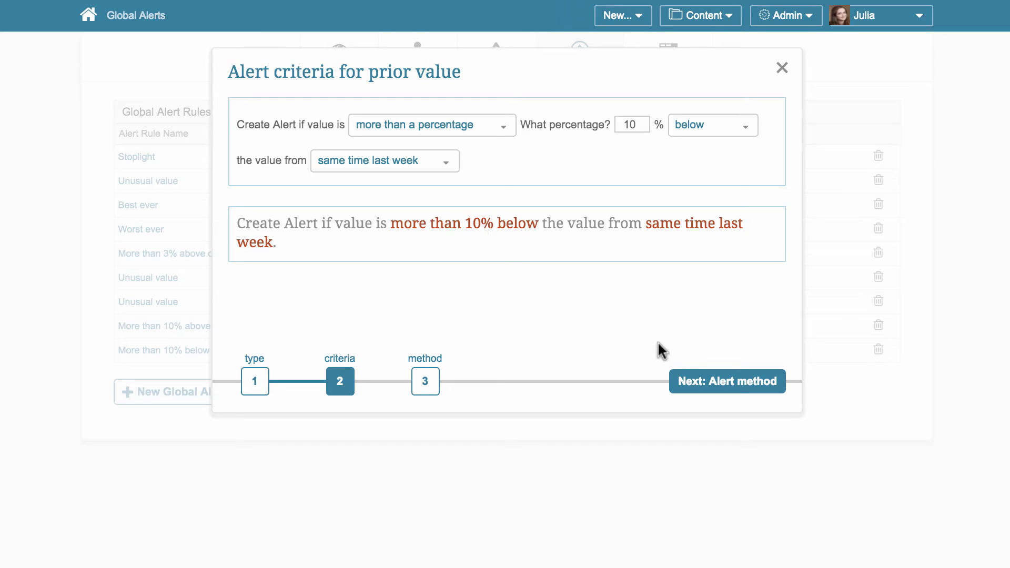
left_click(688, 380)
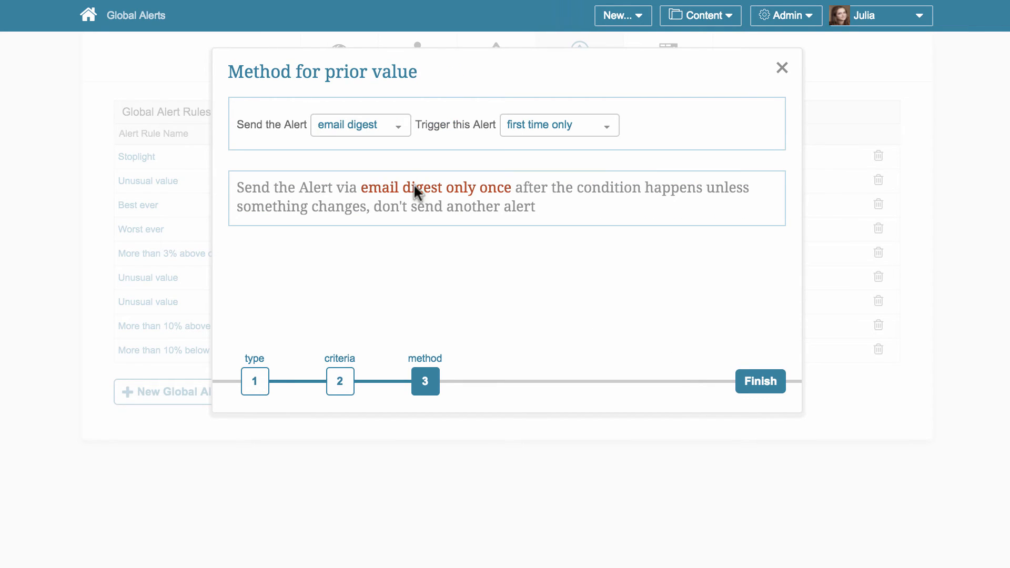
- Try the immediate and browser only sending options for the alert, and return it to email digest
left_click(387, 125)
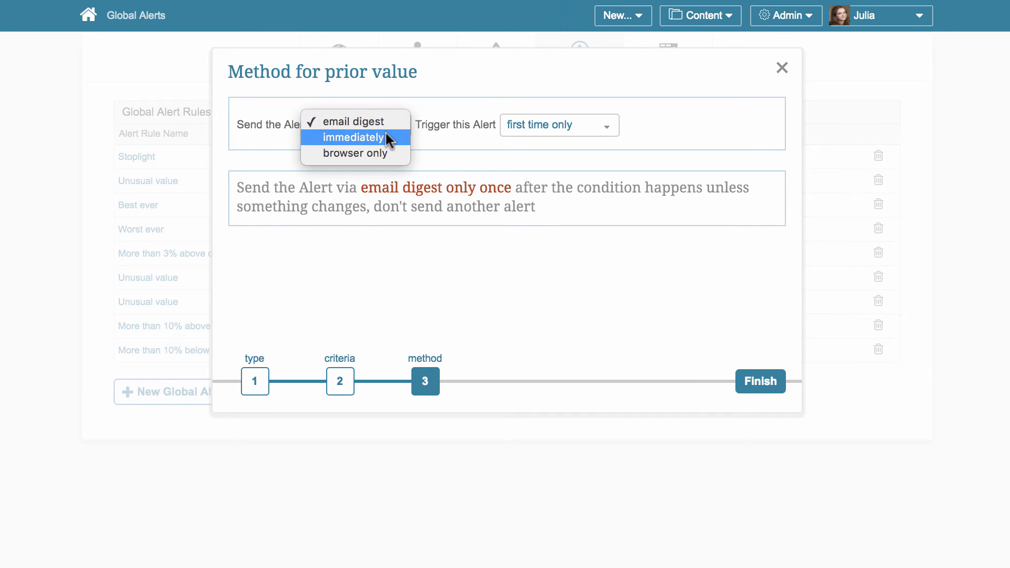
left_click(386, 136)
left_click(482, 125)
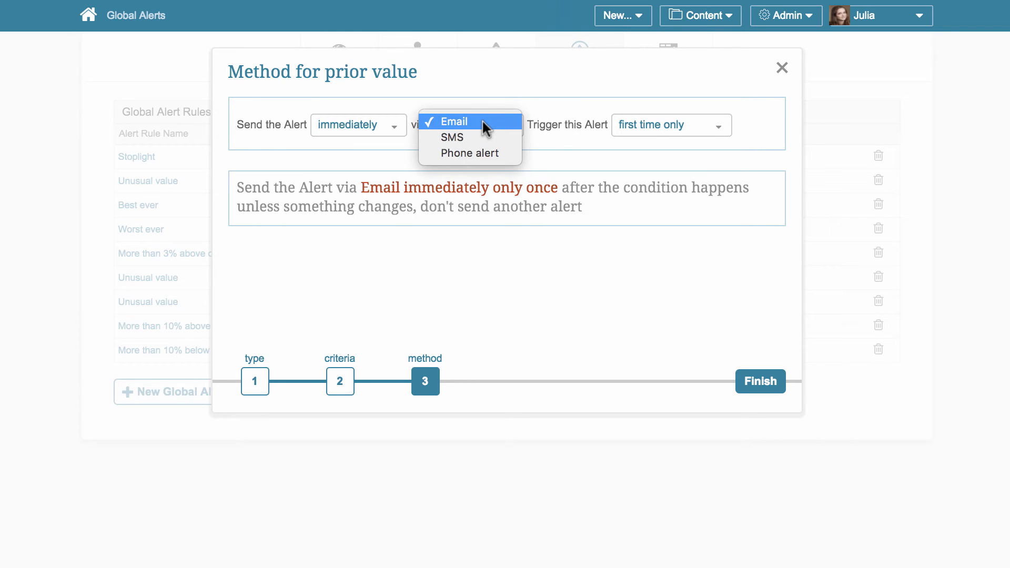
left_click(395, 131)
left_click(394, 131)
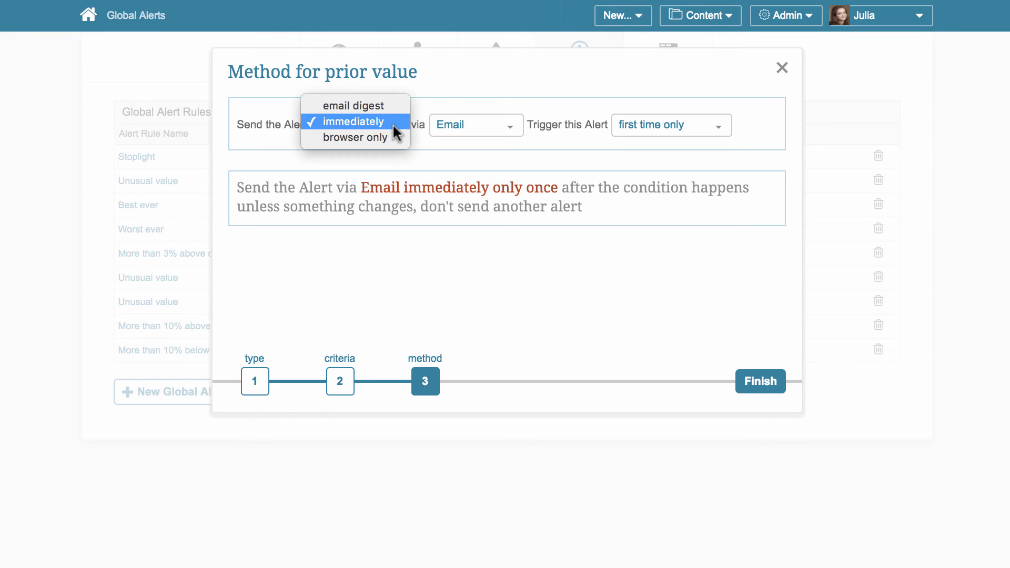
left_click(393, 138)
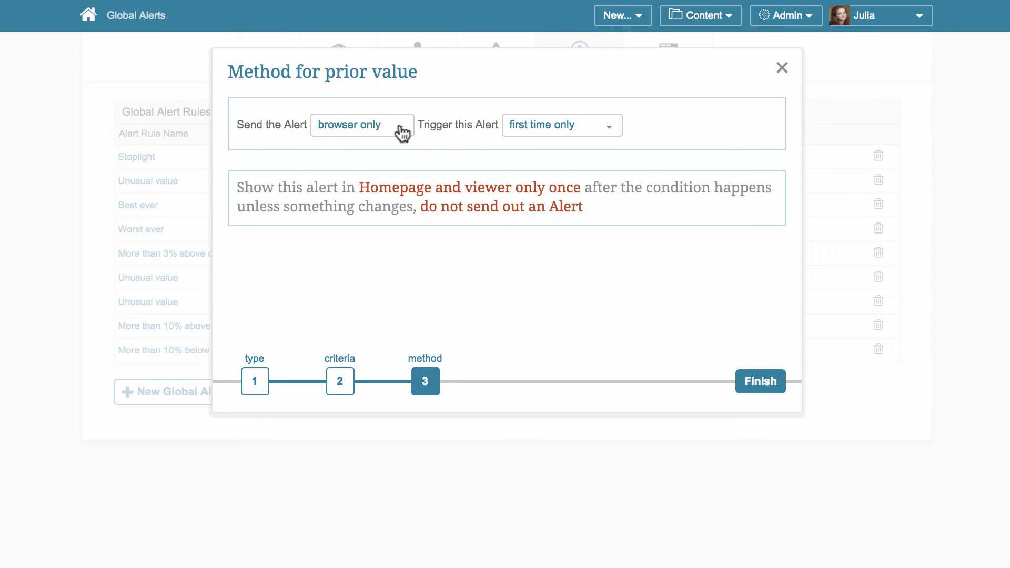
left_click(402, 131)
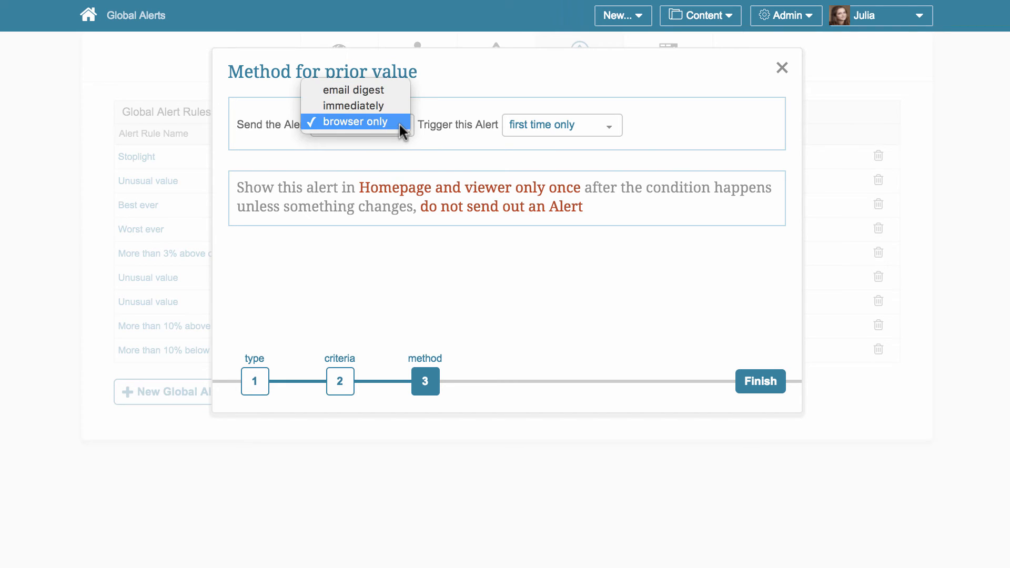
left_click(397, 88)
- Trigger the alert every time the condition happens and finish creating the rule
left_click(601, 126)
left_click(601, 137)
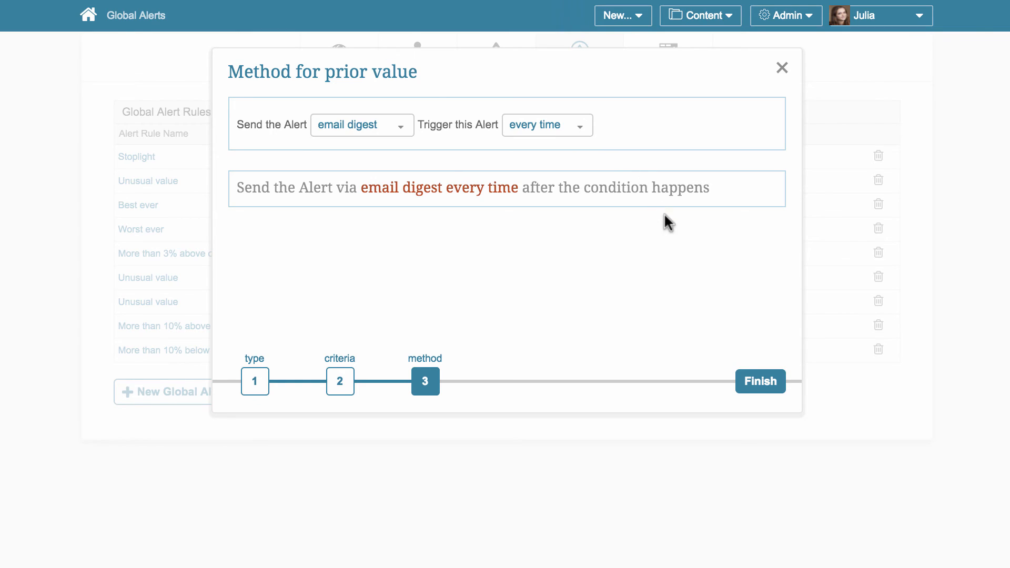
left_click(757, 381)
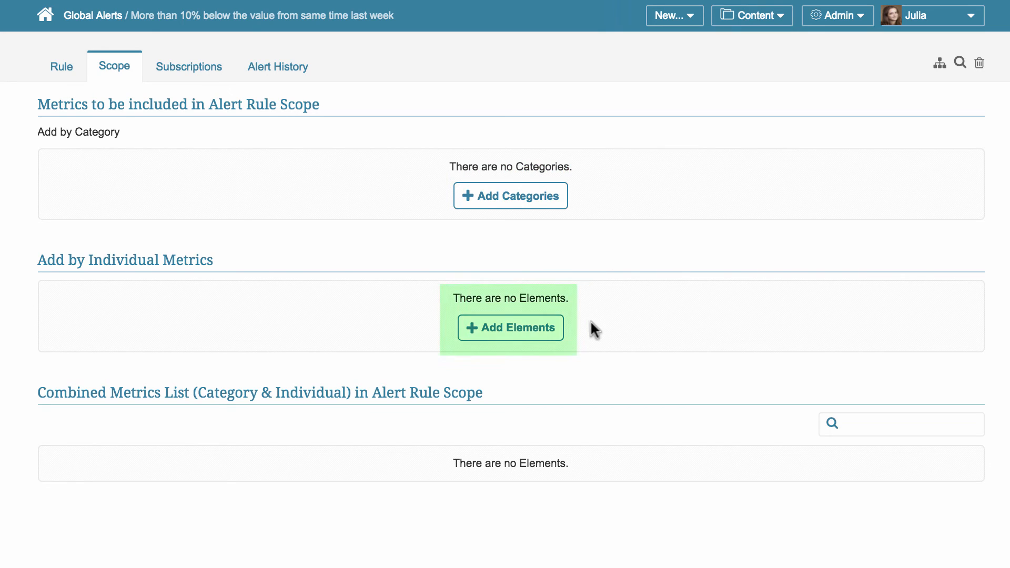
- Add the Profit category to the metrics included in the alert rule's scope
left_click(535, 203)
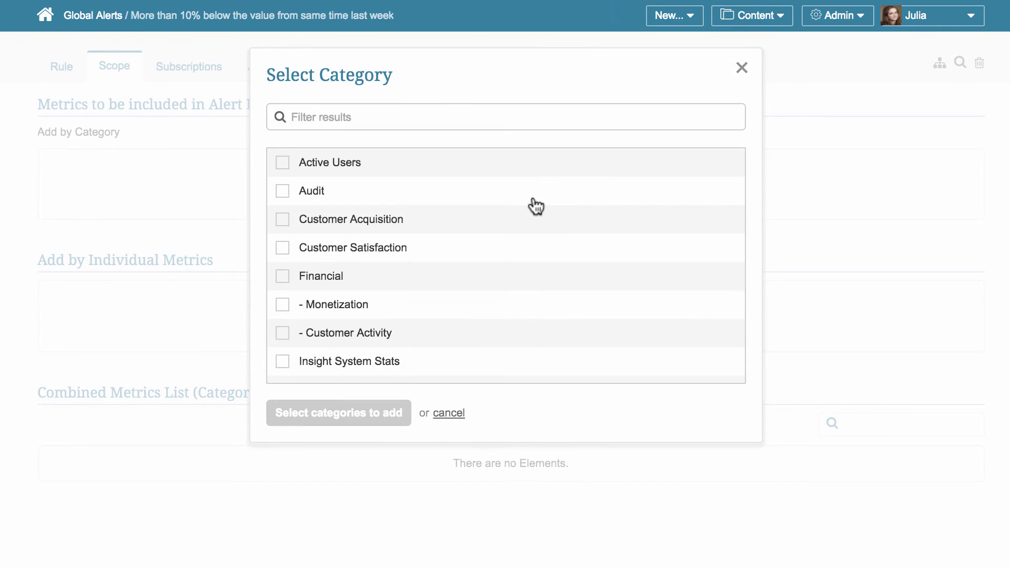
scroll(535, 205, "down", 15)
left_click(337, 370)
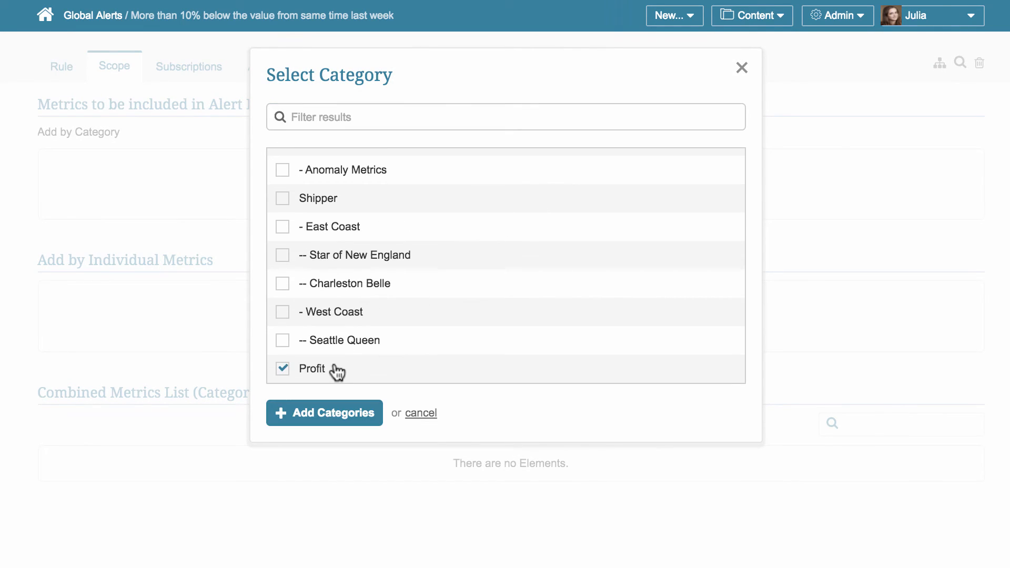
left_click(333, 413)
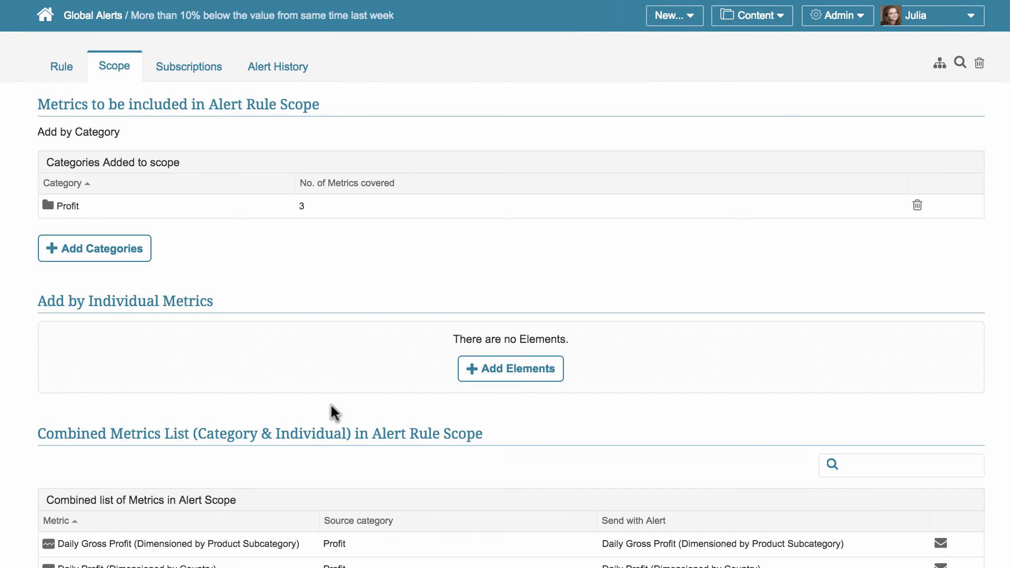
- Return to the homepage and display the metrics in the Profit category
left_click(49, 20)
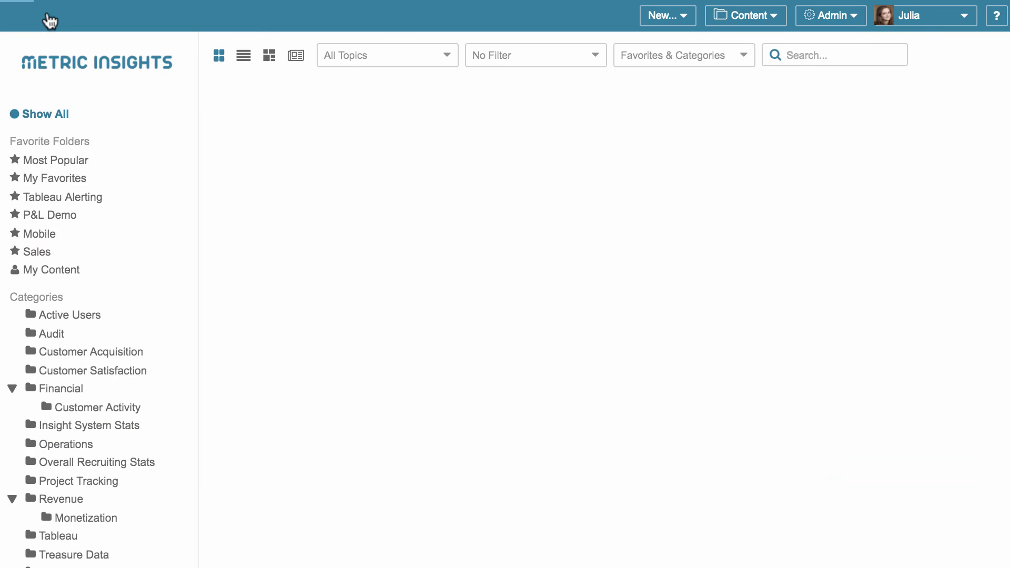
scroll(105, 354, "down", 5)
left_click(78, 560)
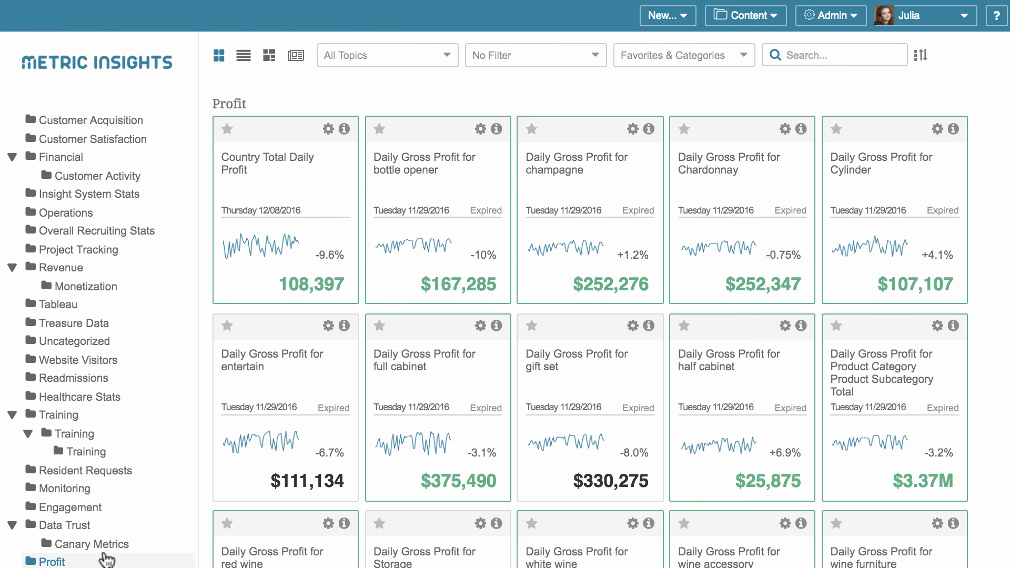
- Subscribe to the global rule for more than 10% below same time last week for all Product Subcategory values, starting from the champagne gross profit metric
left_click(562, 154)
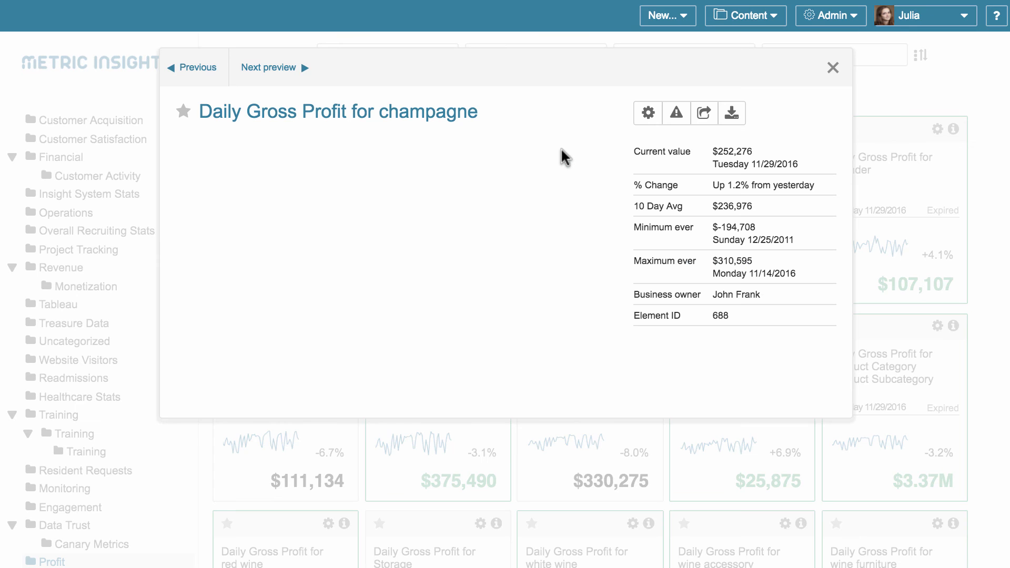
left_click(671, 109)
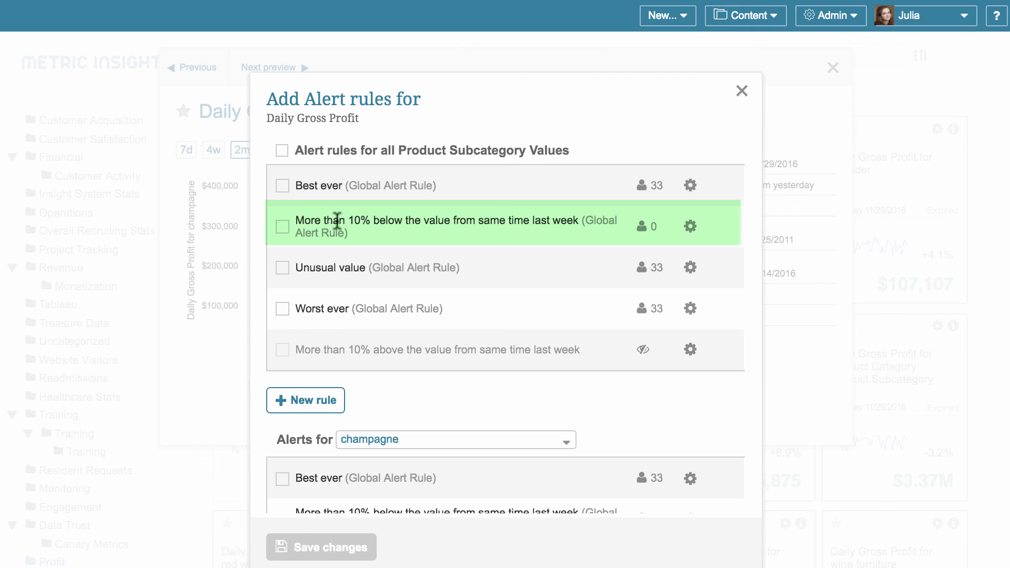
left_click(283, 227)
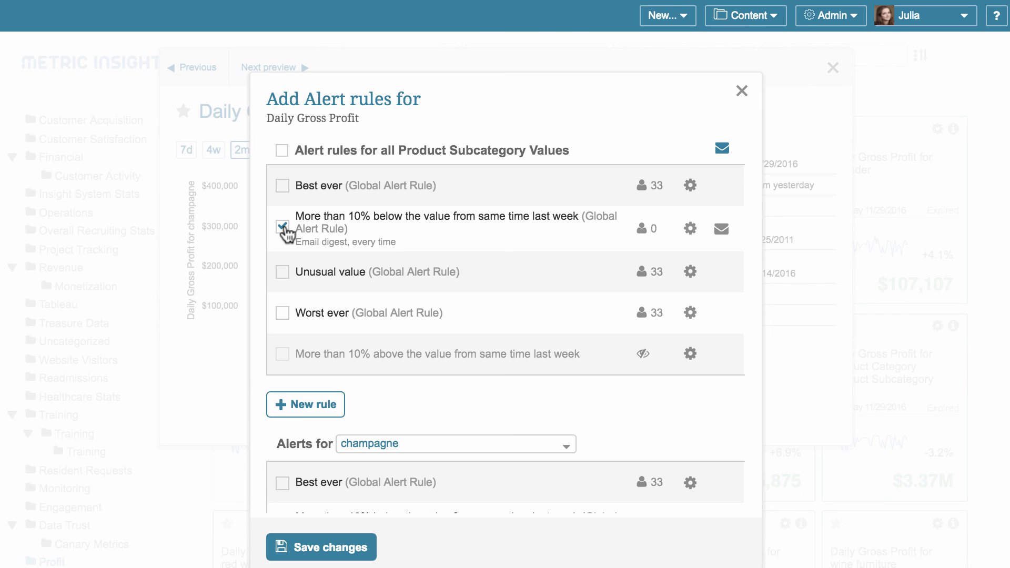
- Set the selected rule's notification to be sent immediately via email, every time, then save the alert changes and close the alert rules
left_click(723, 229)
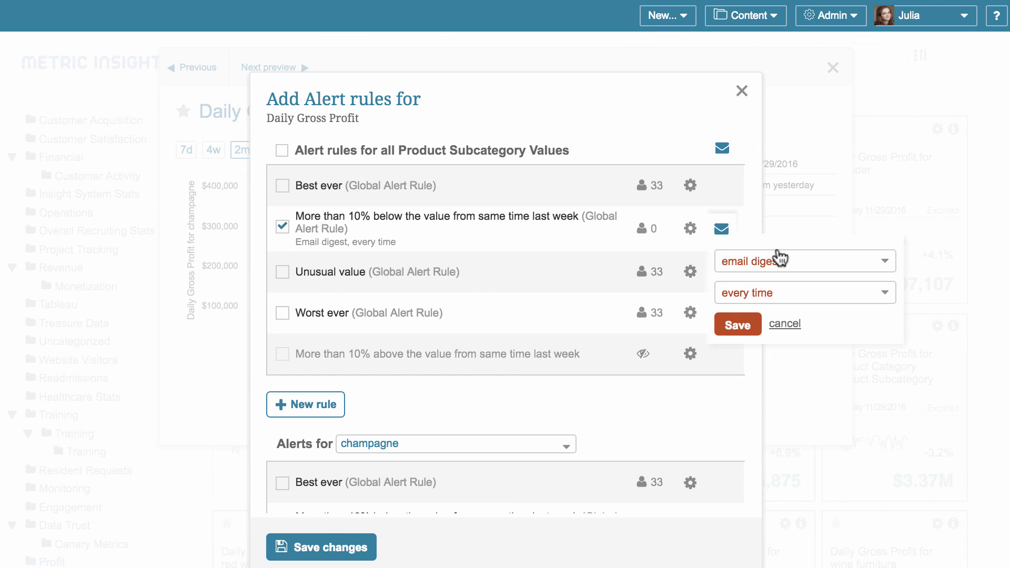
left_click(799, 264)
left_click(801, 278)
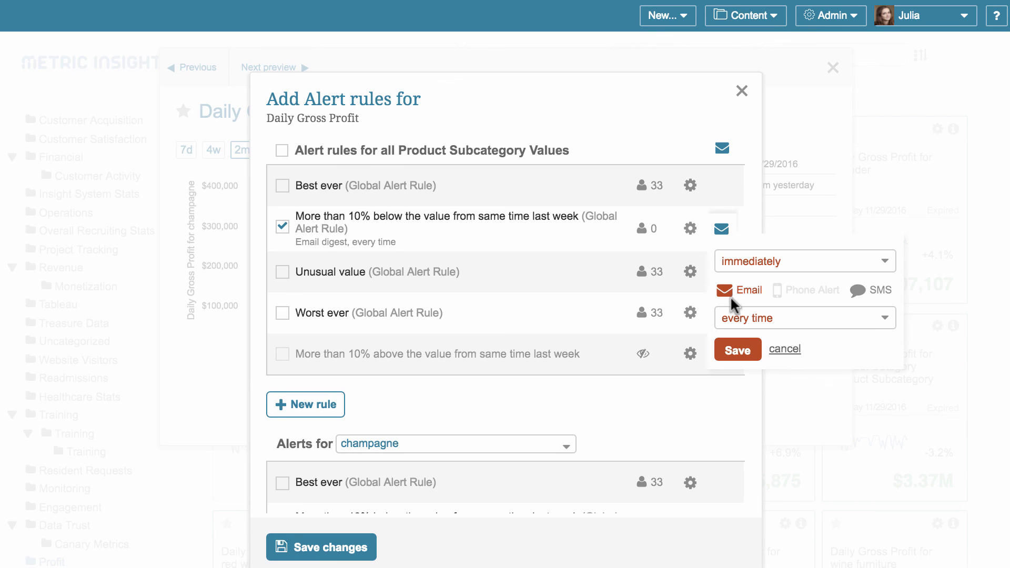
left_click(742, 351)
left_click(363, 548)
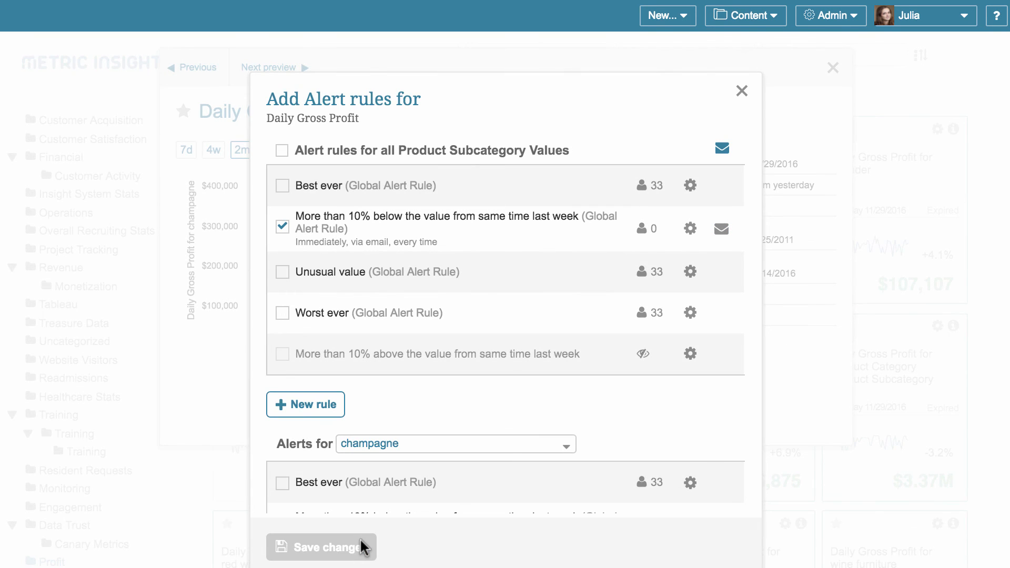
left_click(751, 82)
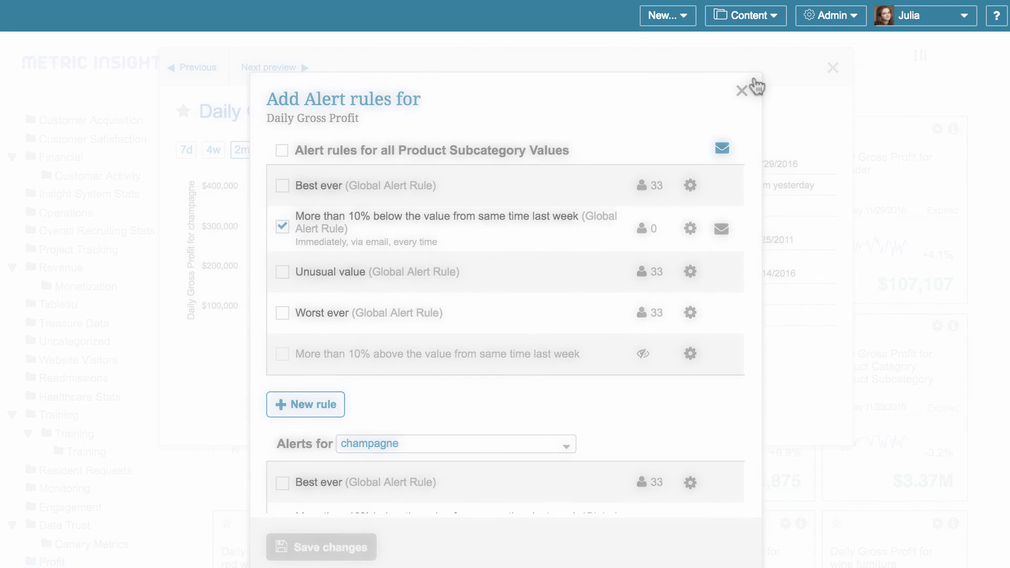